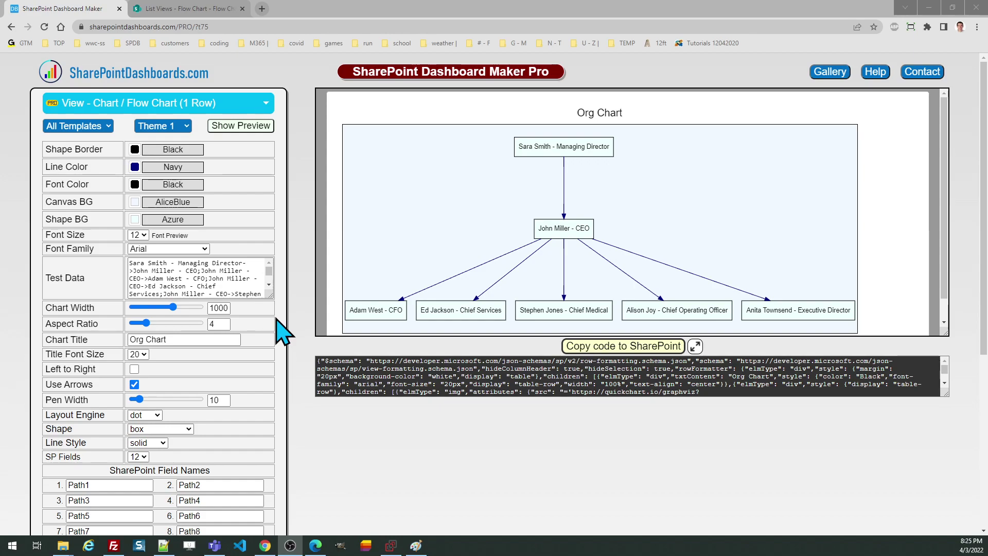
# - Preview the Chess Pieces Values and Help Tickets Process themes, then return to the Theme 1 Org Chart
pyautogui.click(187, 129)
pyautogui.click(180, 148)
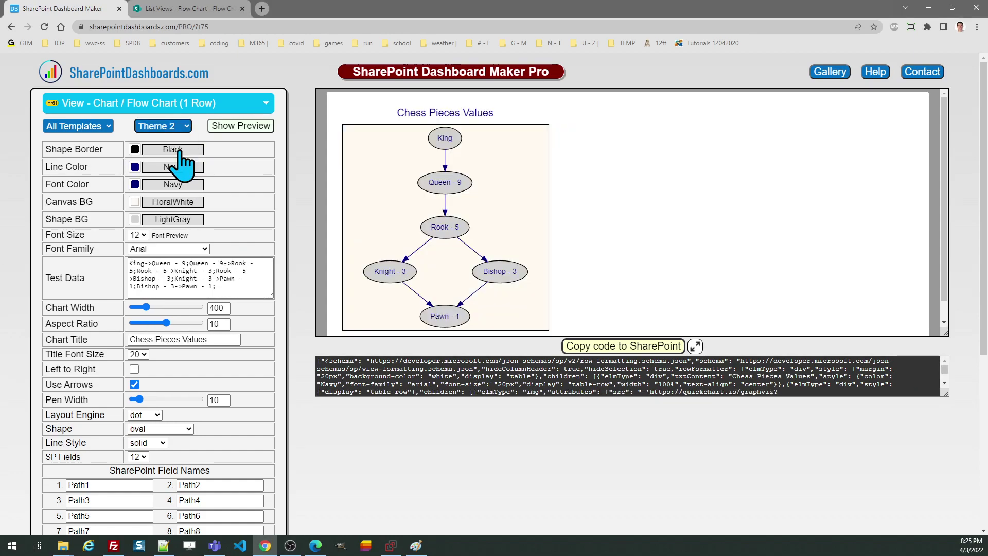
pyautogui.click(182, 127)
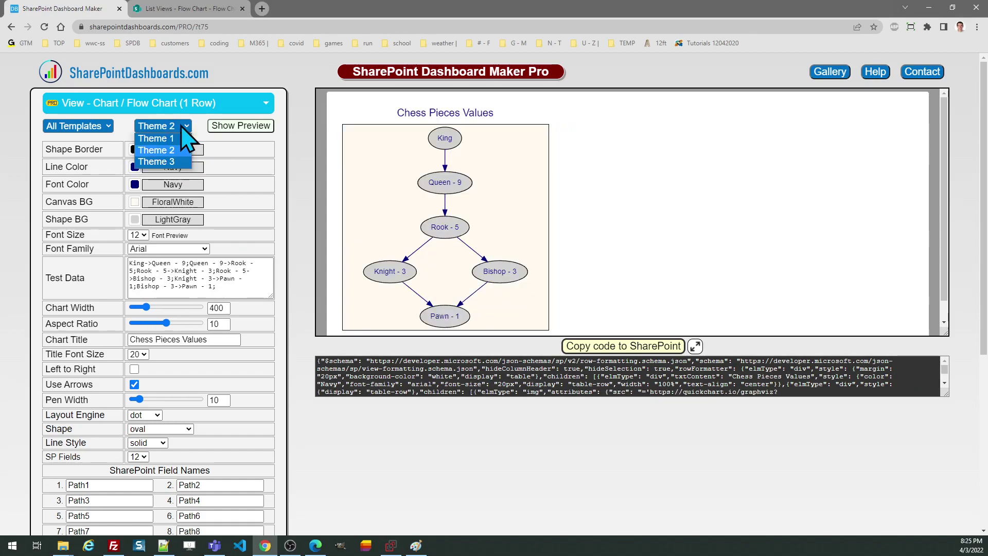
pyautogui.click(180, 161)
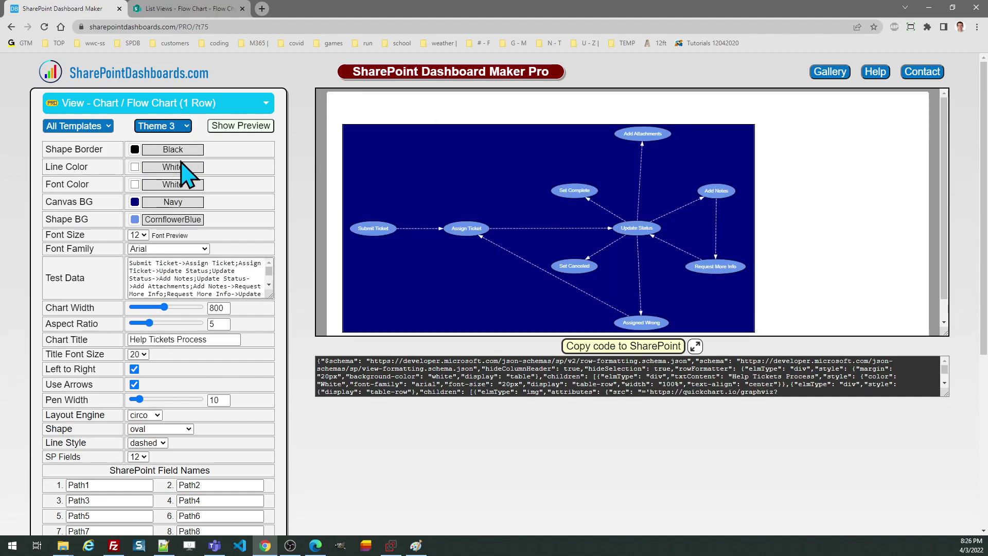
pyautogui.click(187, 127)
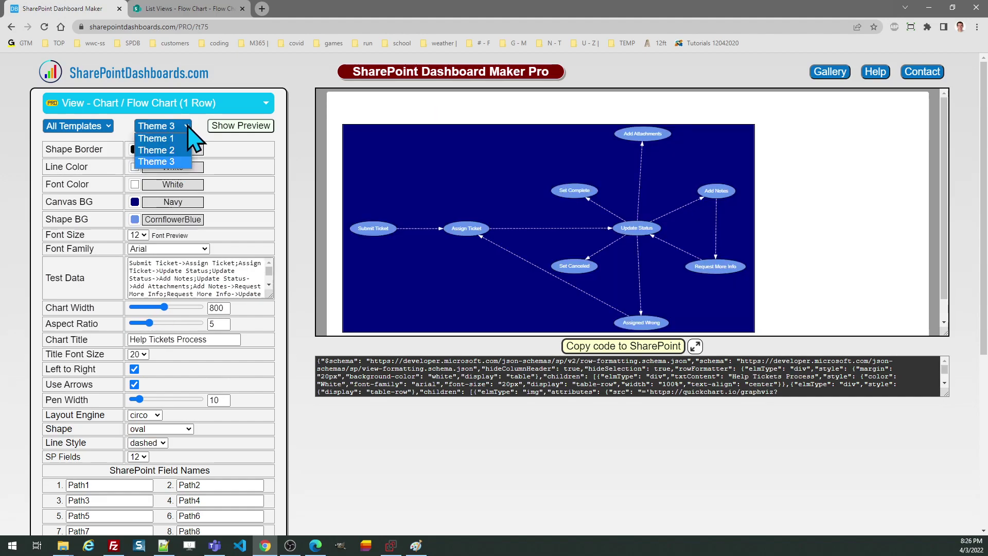
pyautogui.click(181, 138)
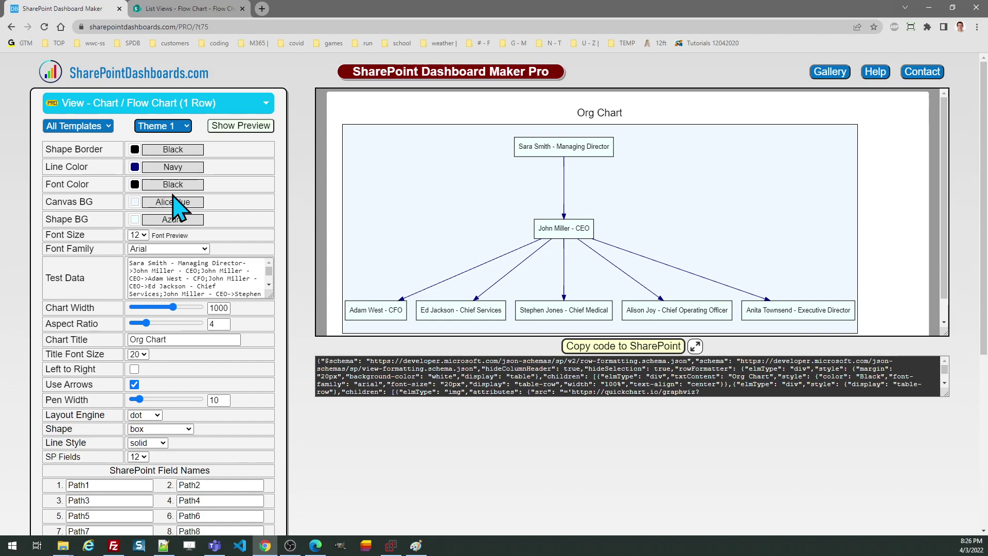
# - Make the chart canvas LightYellow and narrow the chart width to 816
pyautogui.click(135, 202)
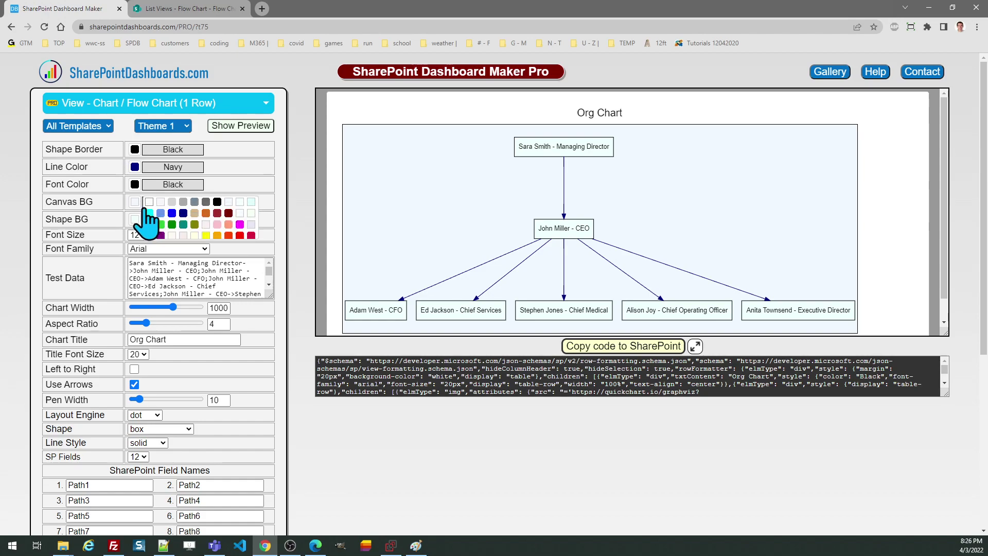
pyautogui.click(195, 236)
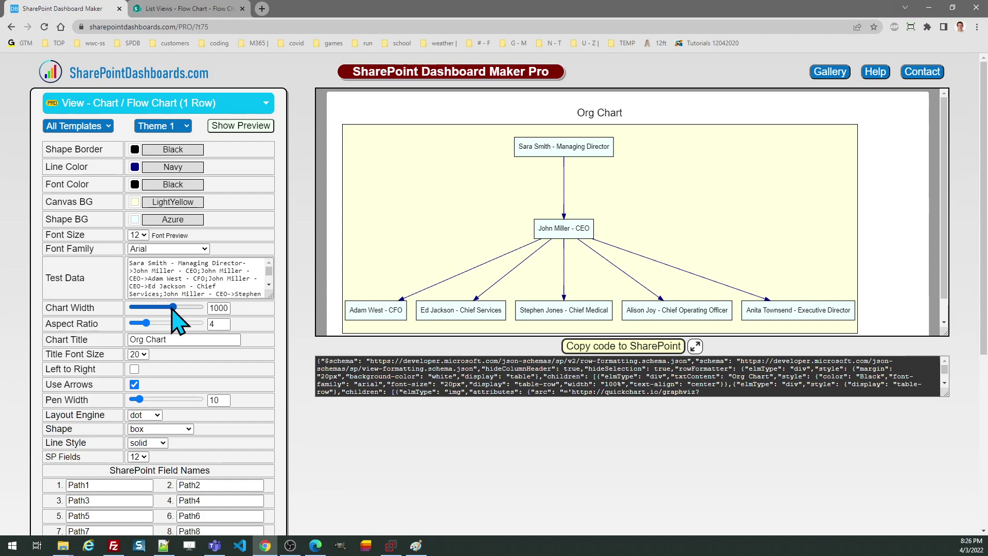
pyautogui.moveTo(173, 308); pyautogui.dragTo(166, 309)
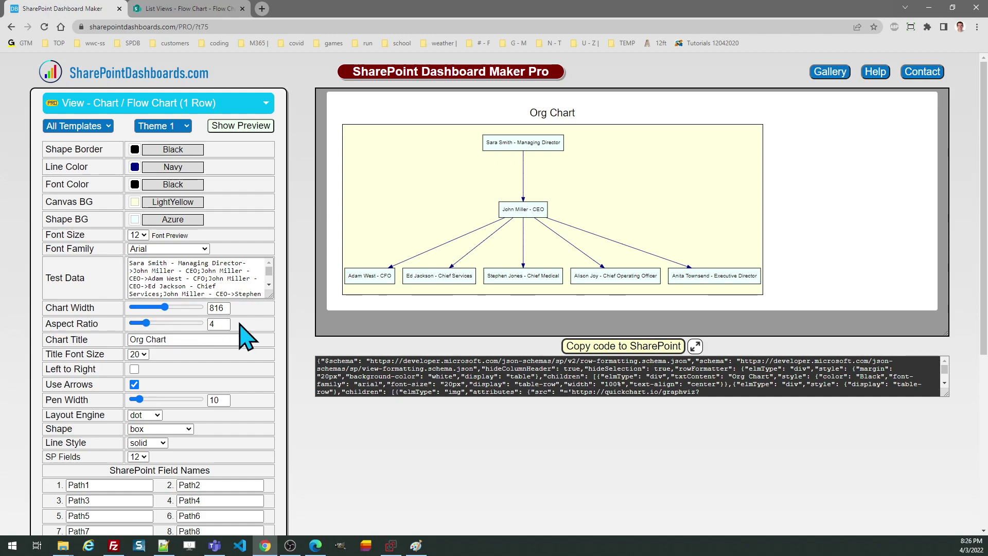
# - Change the aspect ratio value to 3
pyautogui.click(216, 323)
pyautogui.press('BackSpace')
pyautogui.write('3')
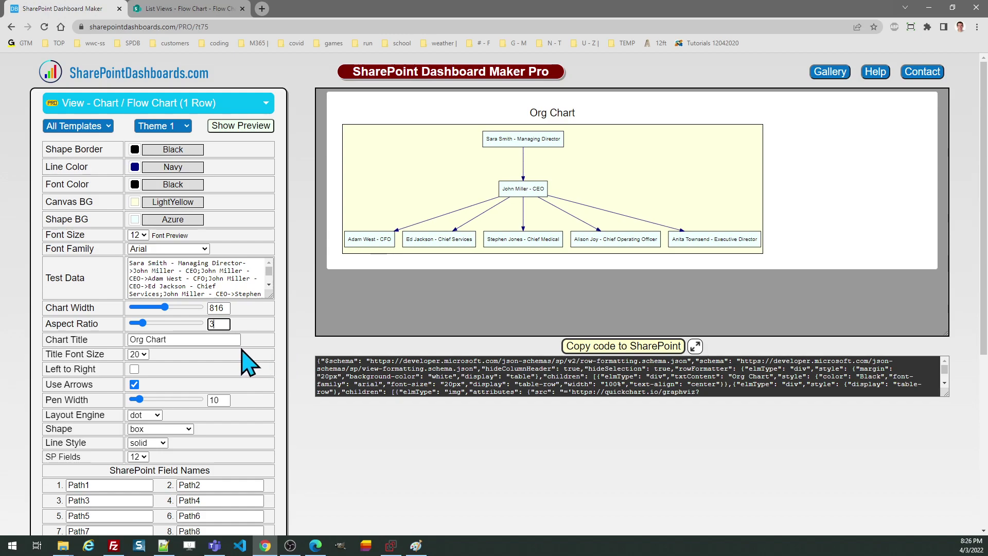
pyautogui.click(188, 343)
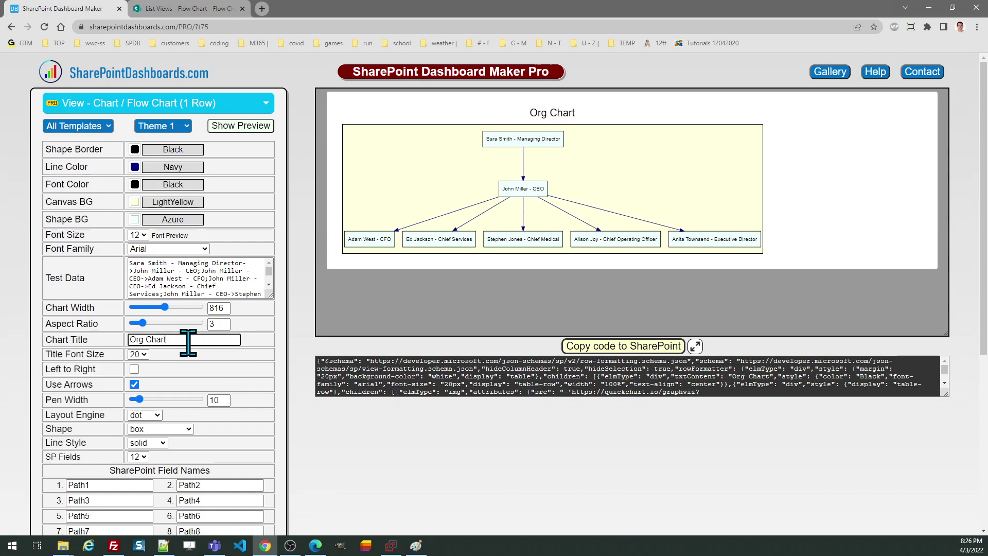
# - Lay the Org Chart out left to right, keep arrows on, and set pen width to 13
pyautogui.click(134, 369)
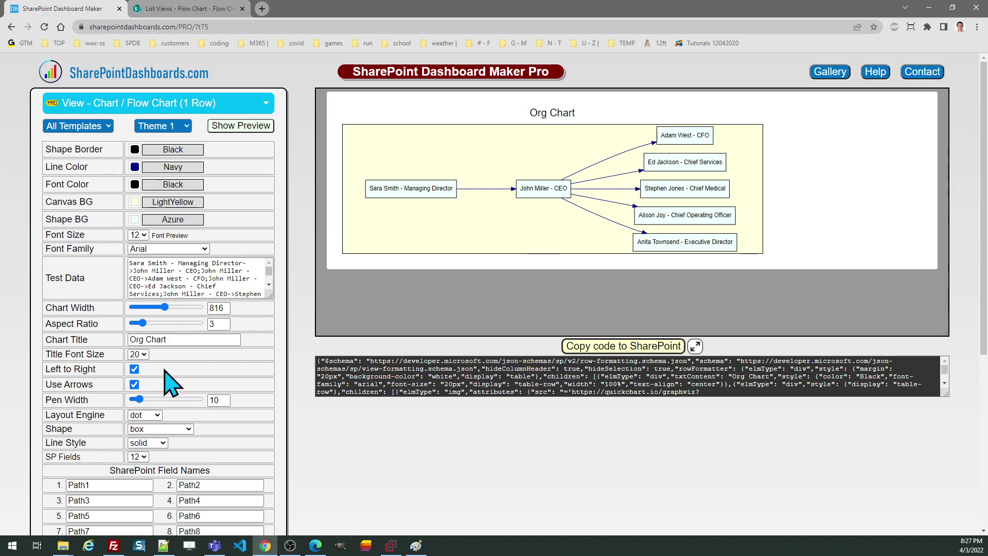
pyautogui.click(134, 384)
pyautogui.click(134, 385)
pyautogui.moveTo(133, 400); pyautogui.dragTo(157, 400)
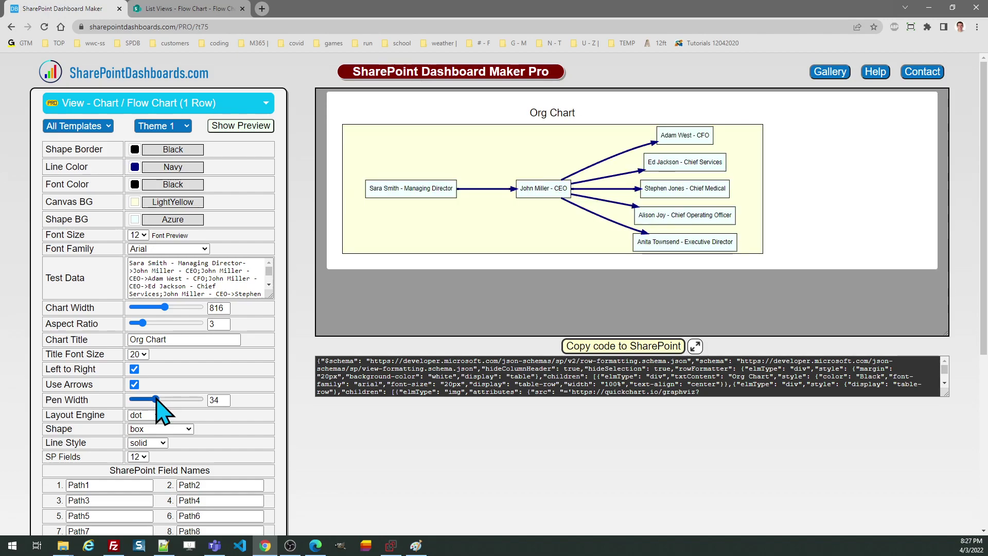
pyautogui.moveTo(156, 400); pyautogui.dragTo(139, 400)
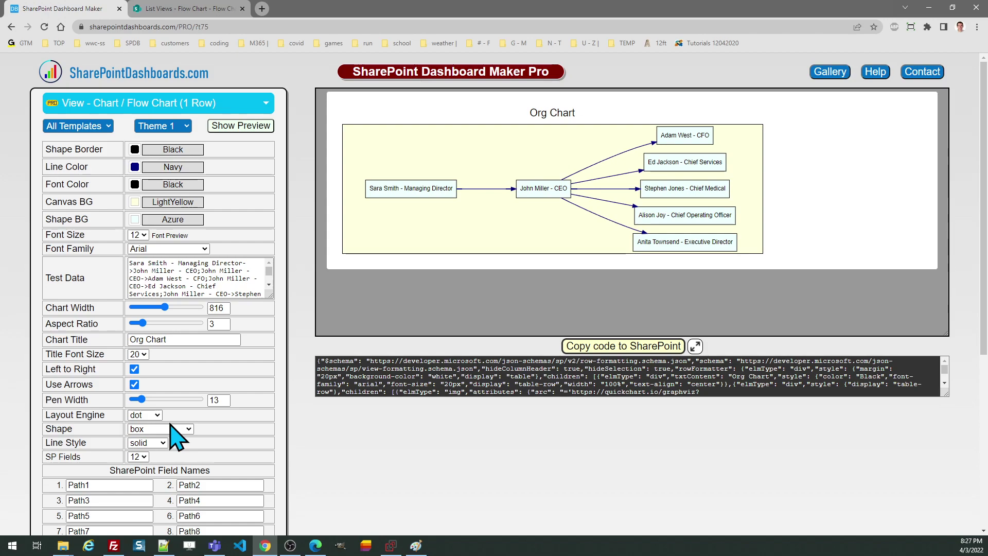
# - Switch the layout engine to circo so roles sit radially around the CEO
pyautogui.click(157, 415)
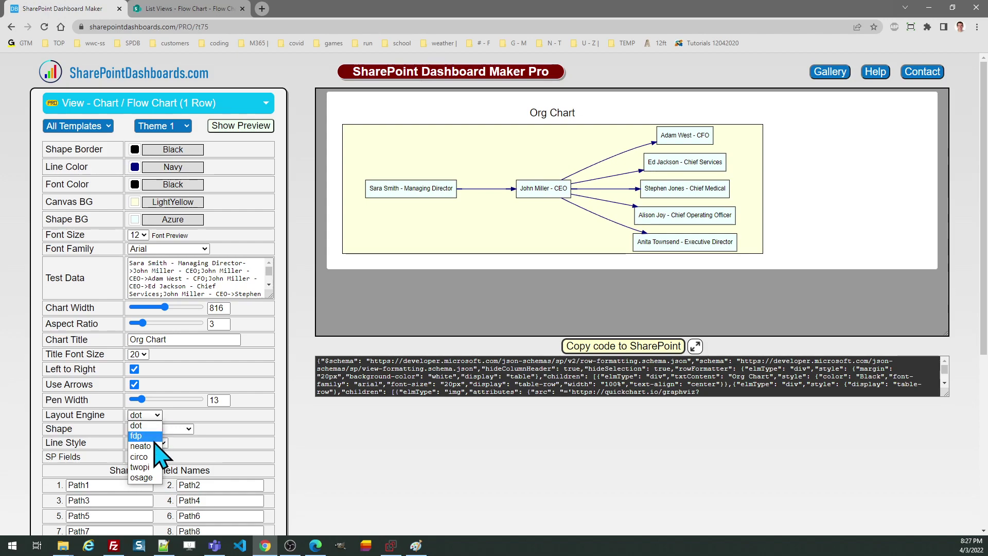
pyautogui.click(163, 467)
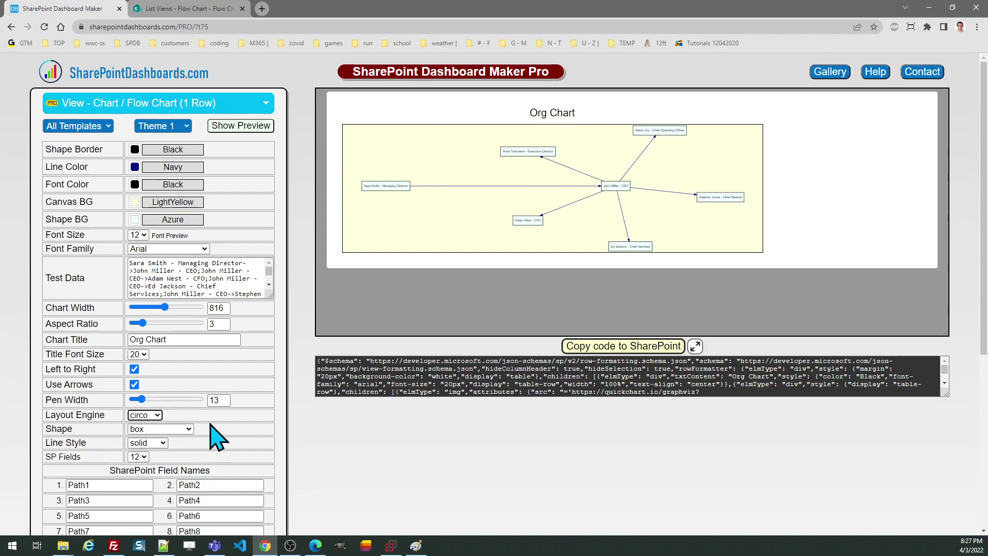
pyautogui.scroll(-2, 983, 317)
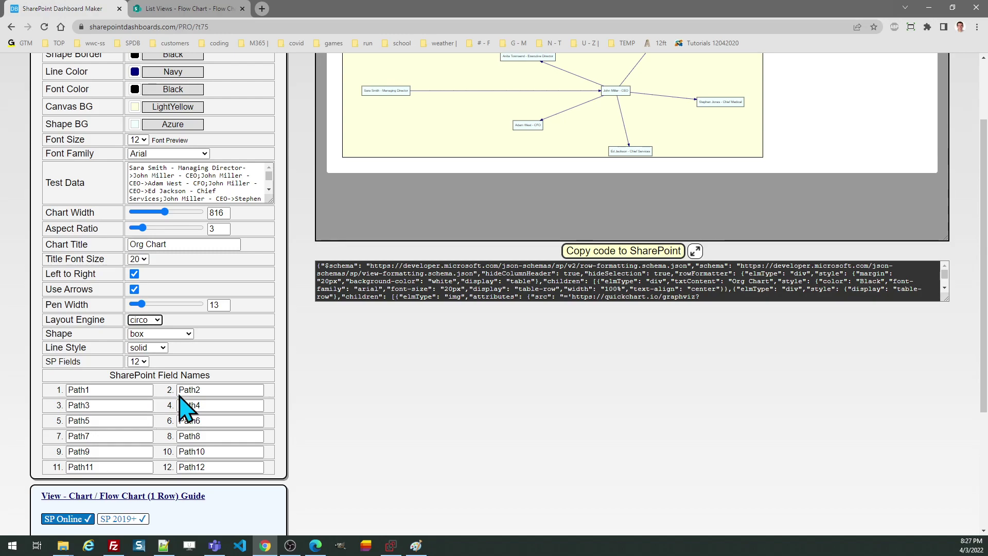
# - Load the Theme 3 Help Tickets Process flowchart preset
pyautogui.scroll(2, 987, 355)
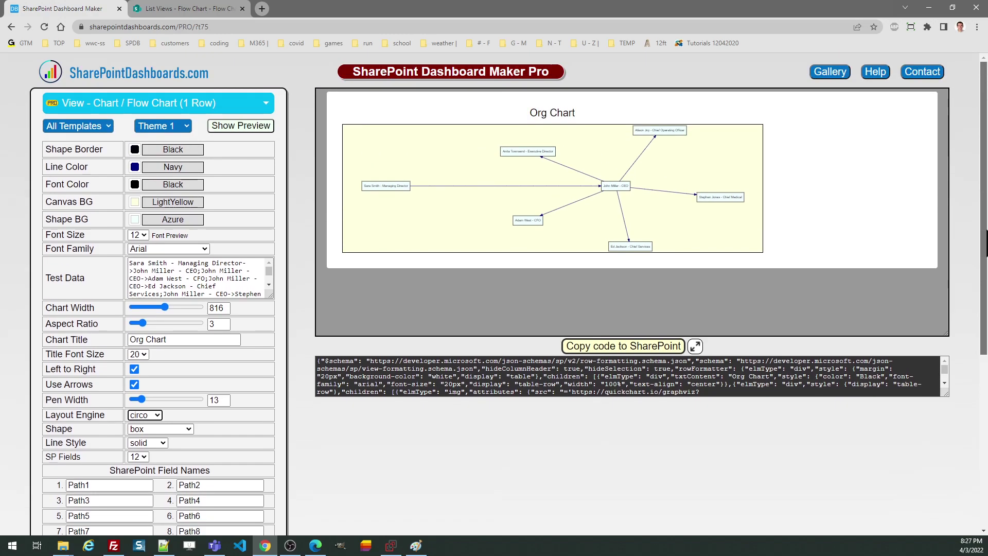
pyautogui.click(164, 126)
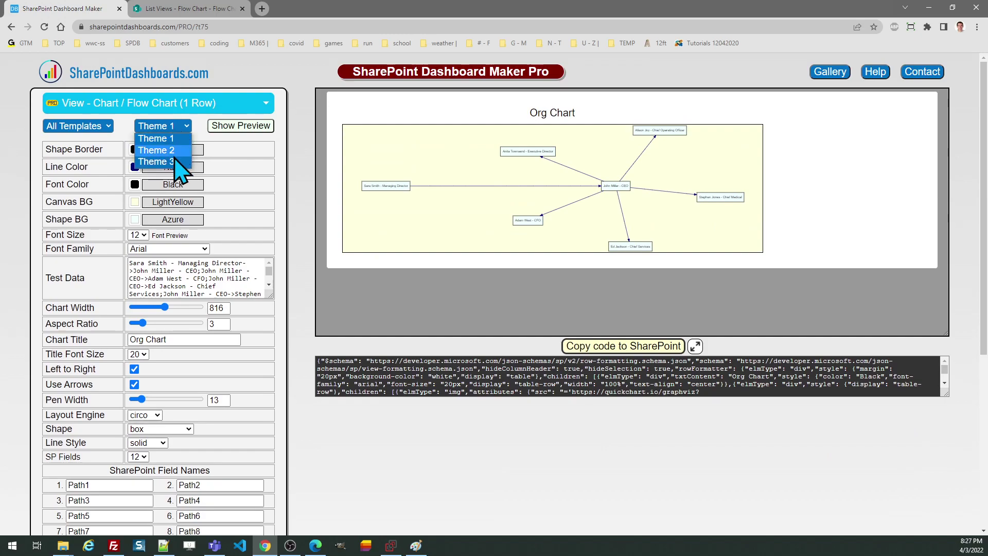
pyautogui.click(175, 162)
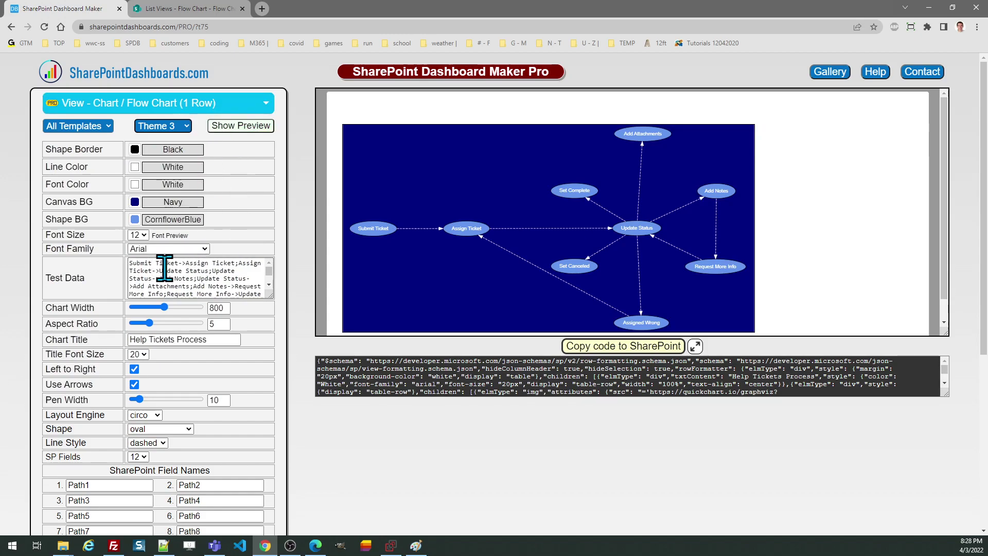
# - Look over the flowchart's test data paths in the Test Data box
pyautogui.click(194, 262)
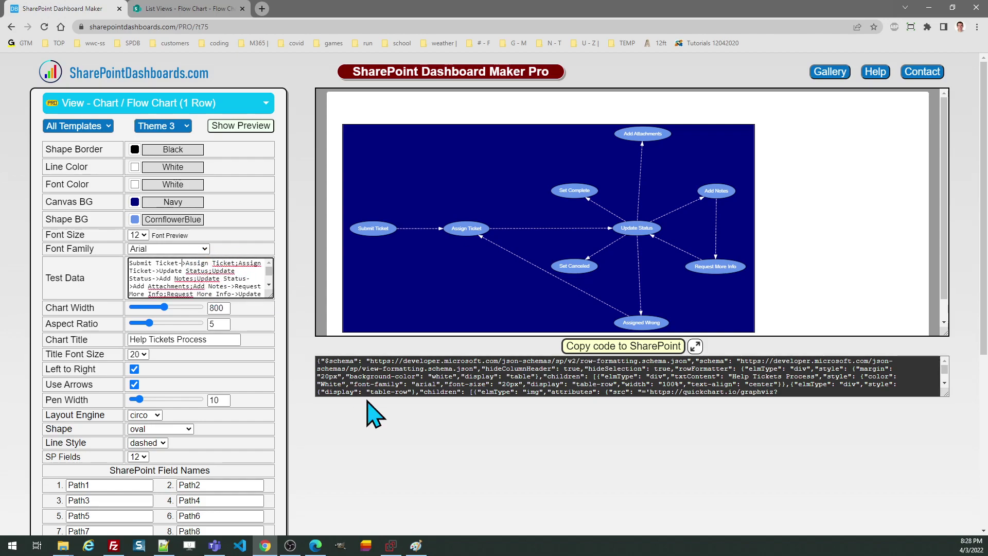
pyautogui.press('Left')
pyautogui.press('Left')
pyautogui.press('Right')
pyautogui.press('Right')
# - Review the Help Tickets Process item's Path fields in the edit panel, then return to the dashboard maker
pyautogui.click(205, 9)
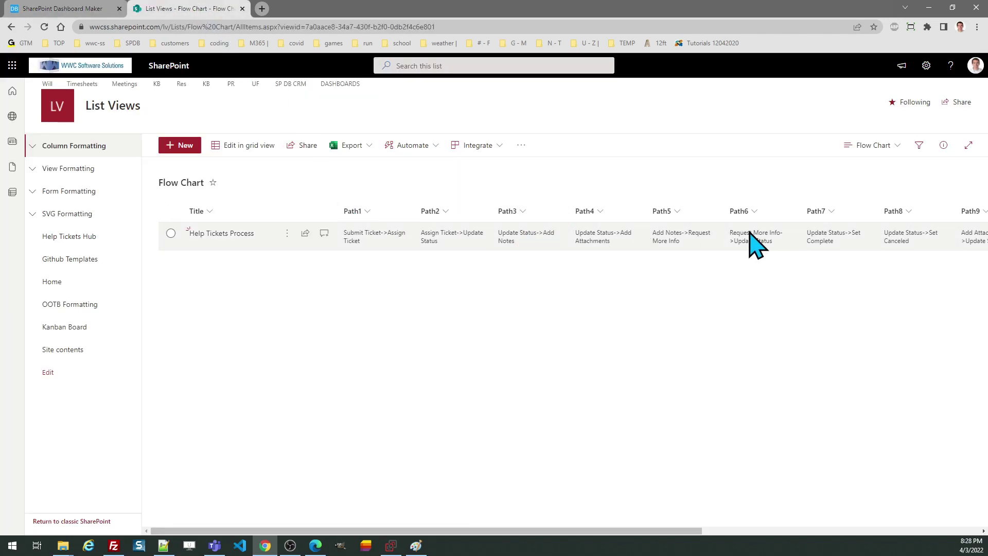
pyautogui.click(171, 233)
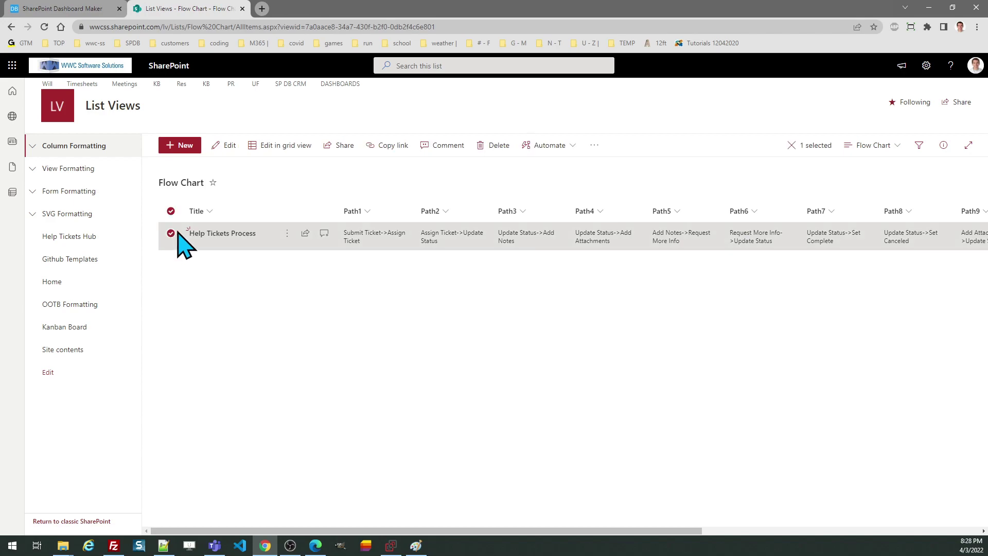
pyautogui.click(227, 146)
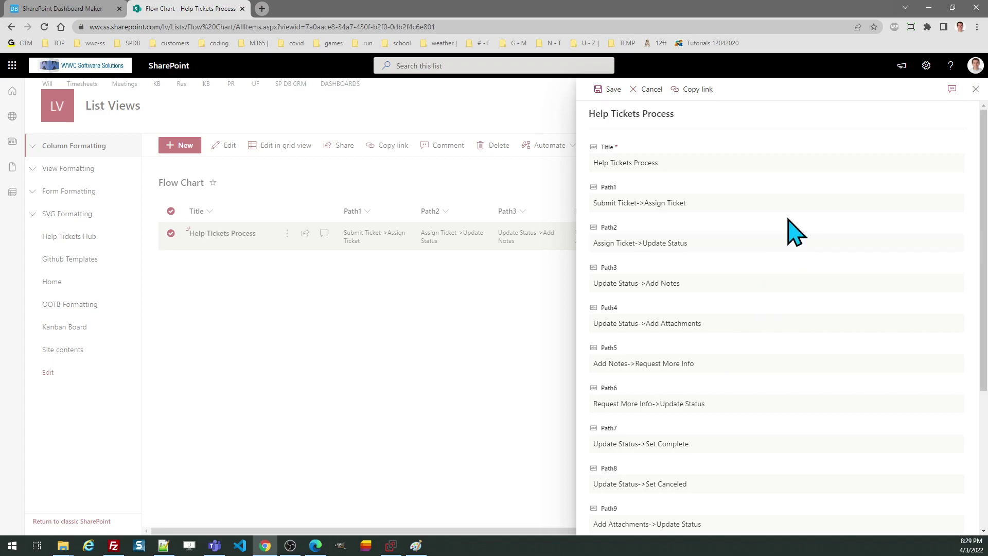
pyautogui.click(975, 89)
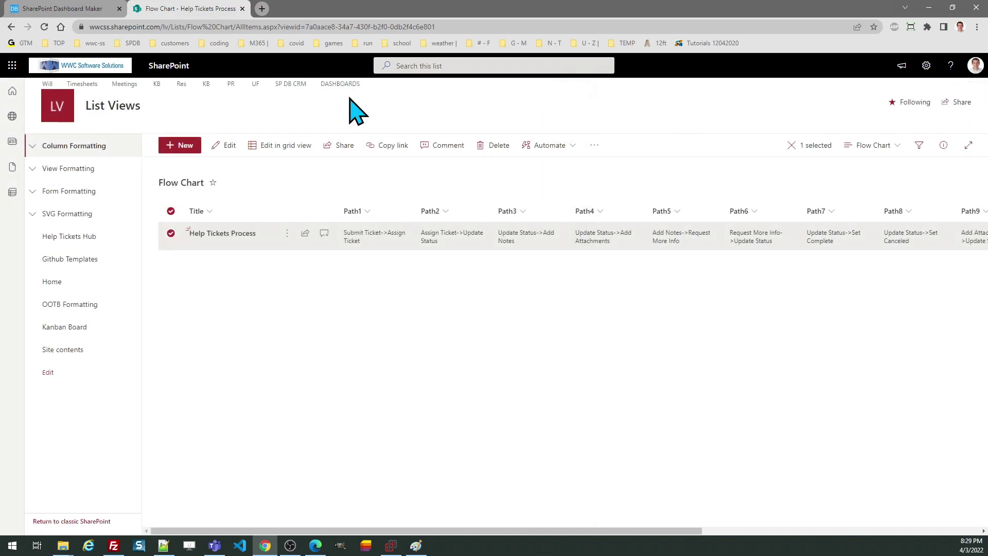
pyautogui.click(78, 9)
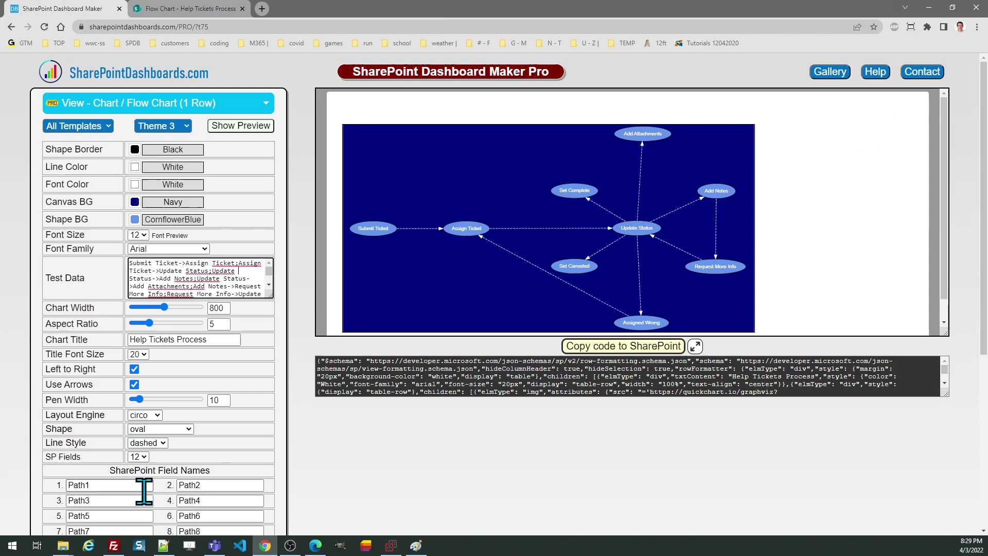
# - Set the canvas to CornflowerBlue (after trying Azure) and fill the nodes with Navy
pyautogui.moveTo(985, 304); pyautogui.dragTo(984, 404)
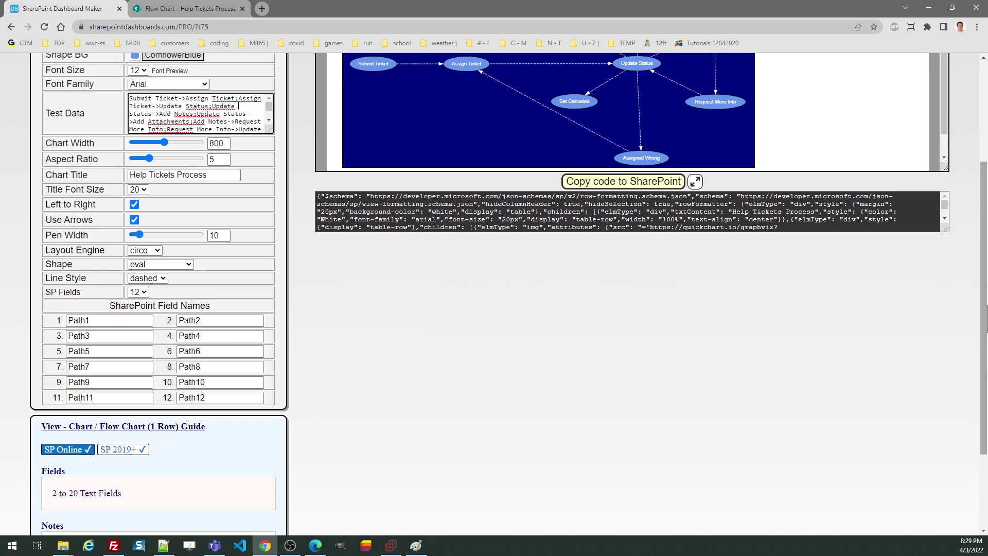
pyautogui.moveTo(985, 309); pyautogui.dragTo(984, 209)
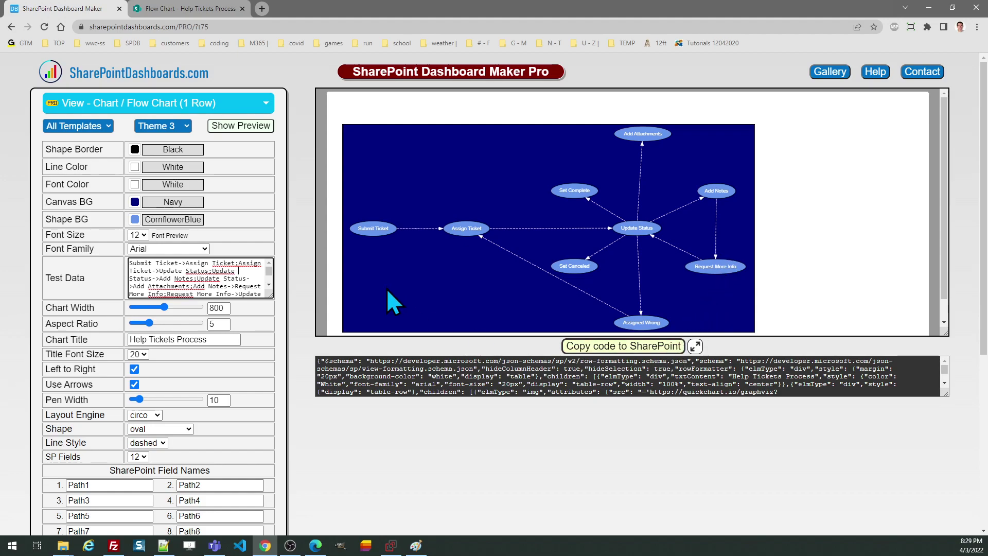
pyautogui.click(136, 202)
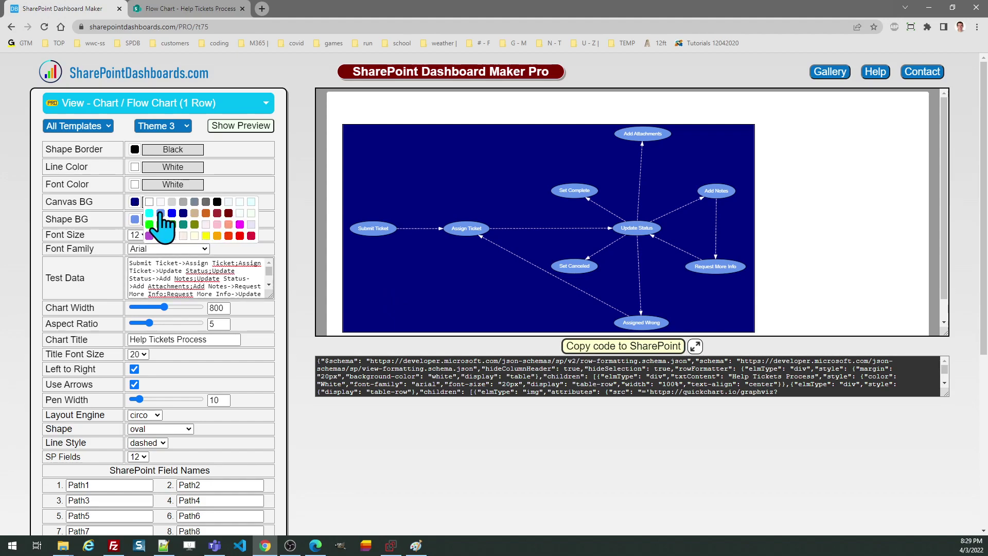
pyautogui.click(240, 202)
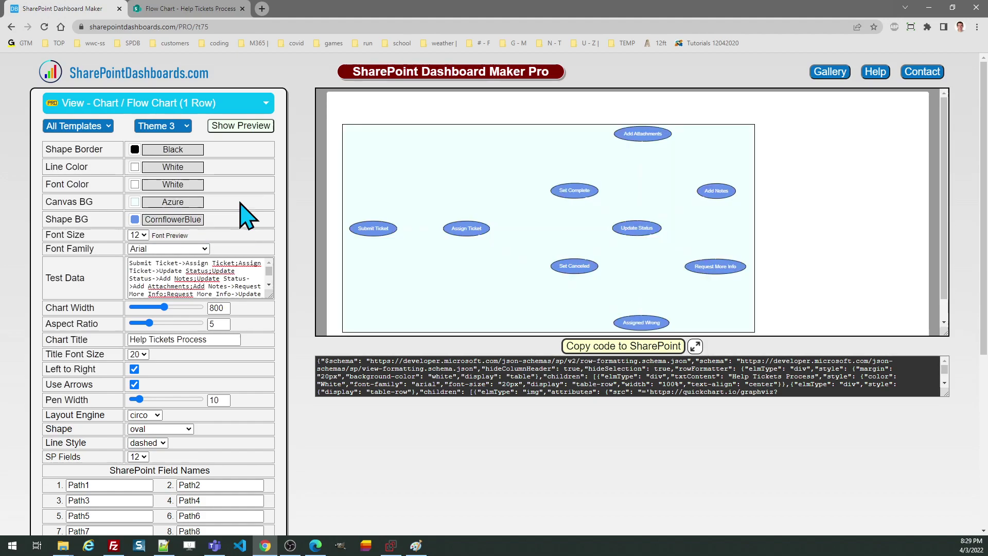
pyautogui.click(135, 203)
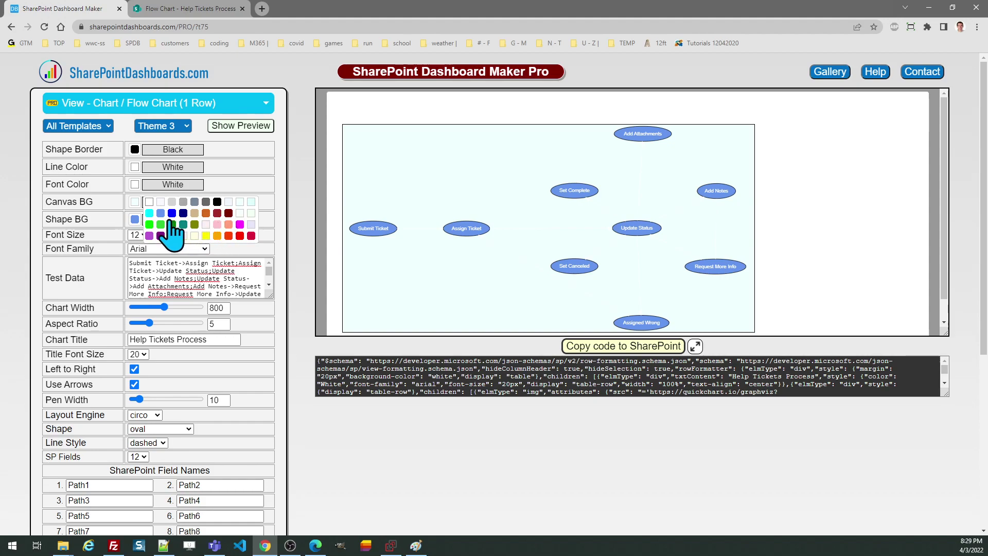
pyautogui.click(161, 213)
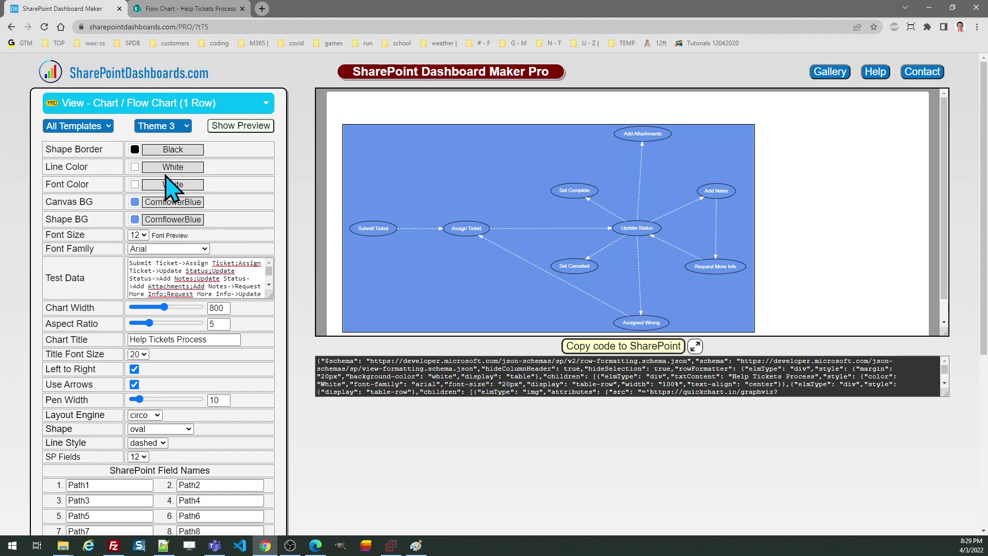
pyautogui.click(135, 219)
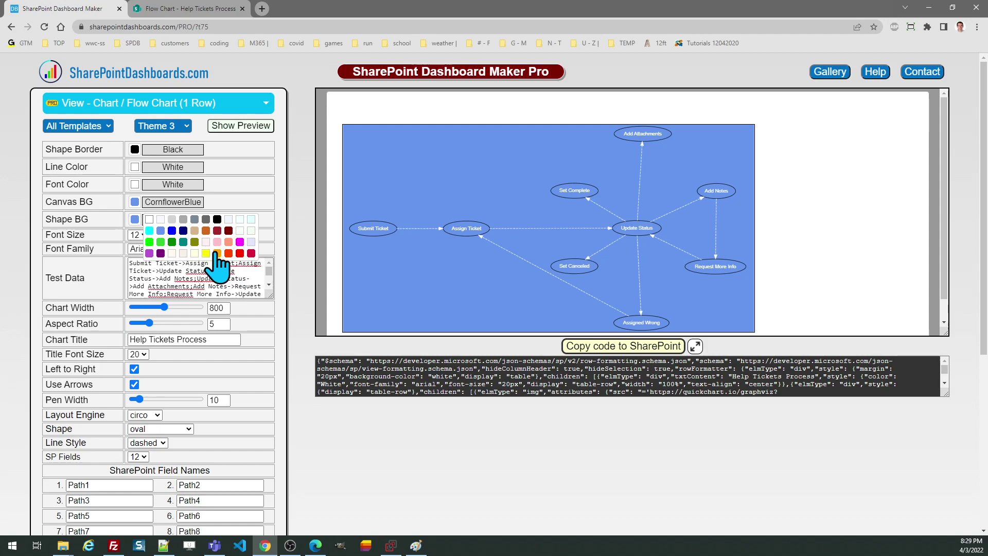
pyautogui.click(183, 231)
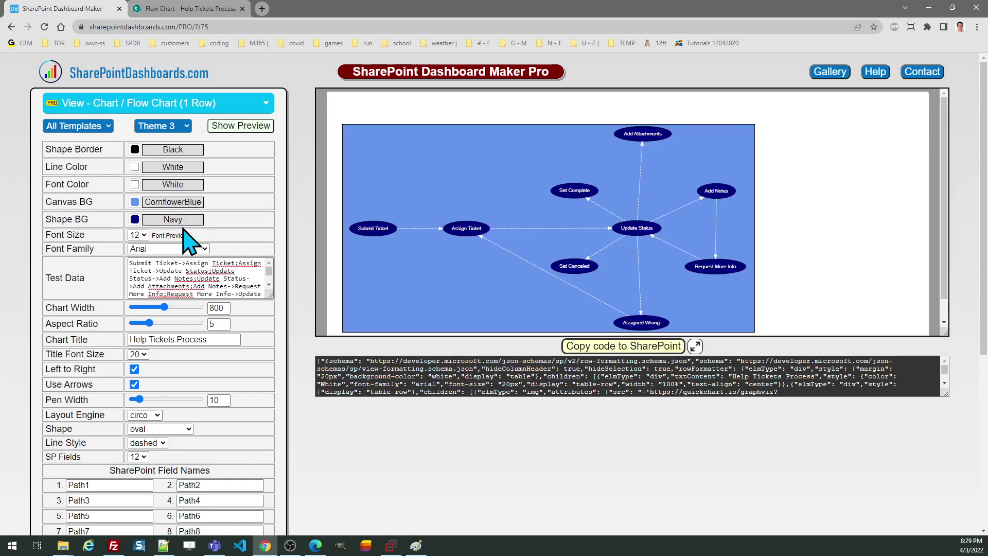
# - Paste the generated flowchart JSON into the Flow Chart view's Advanced-mode formatting and save
pyautogui.click(624, 352)
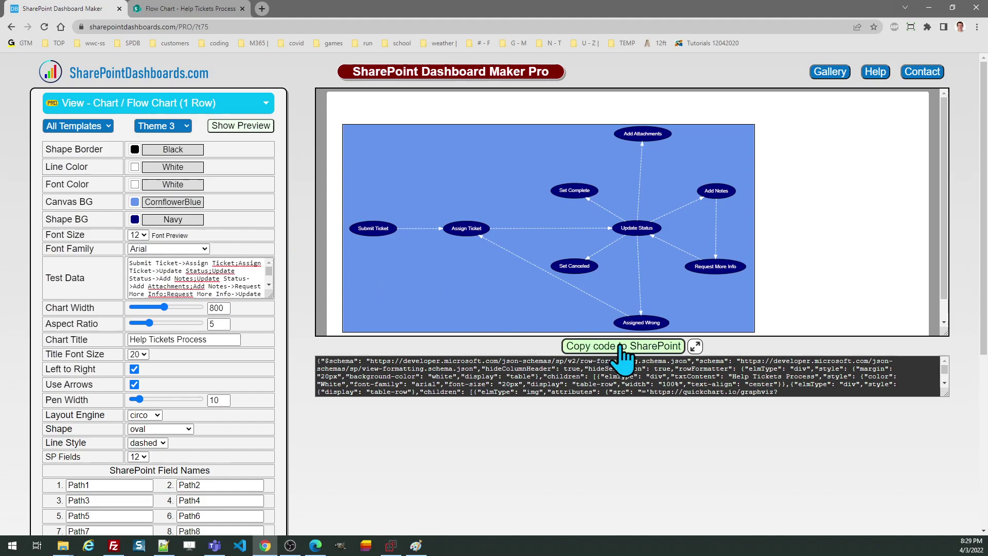
pyautogui.click(194, 10)
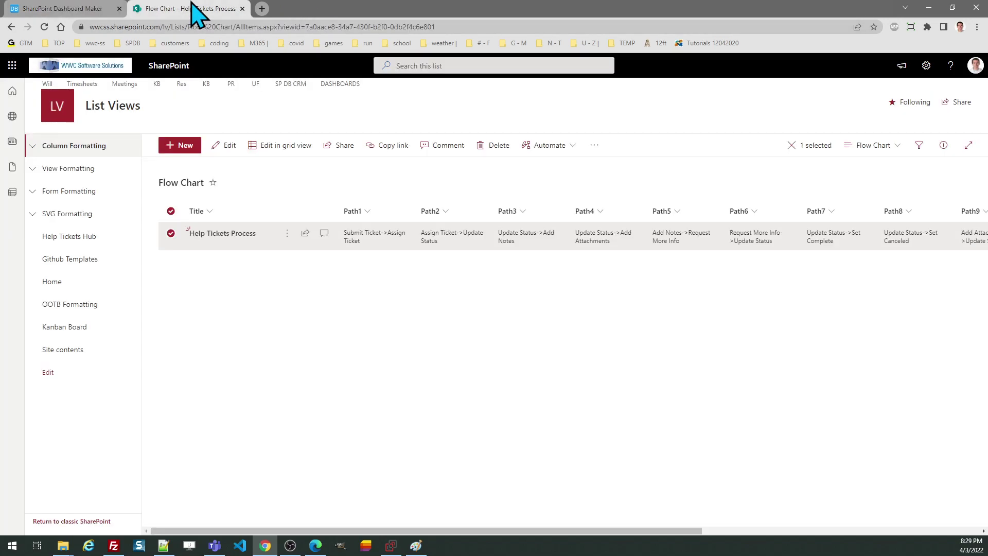
pyautogui.click(873, 145)
pyautogui.click(780, 347)
pyautogui.click(873, 145)
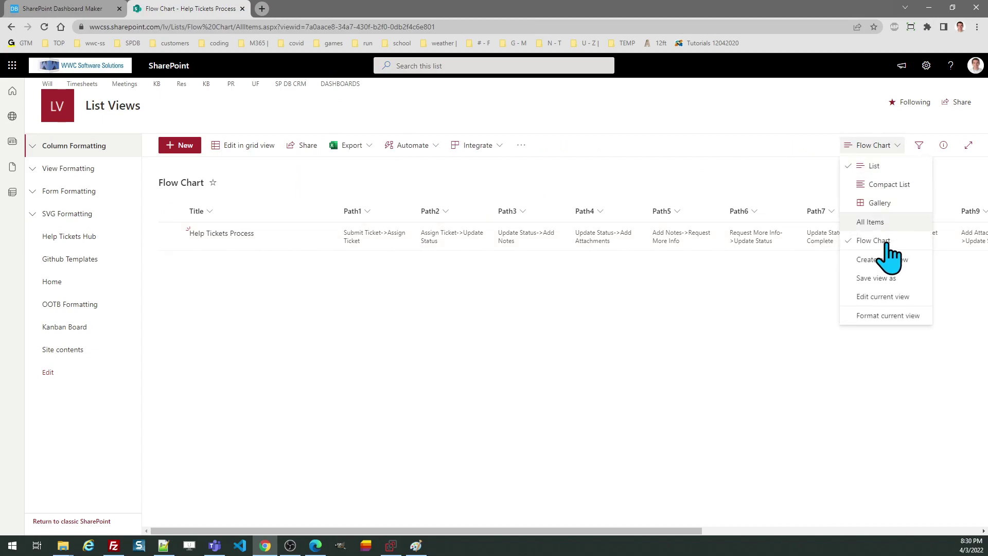
pyautogui.click(886, 320)
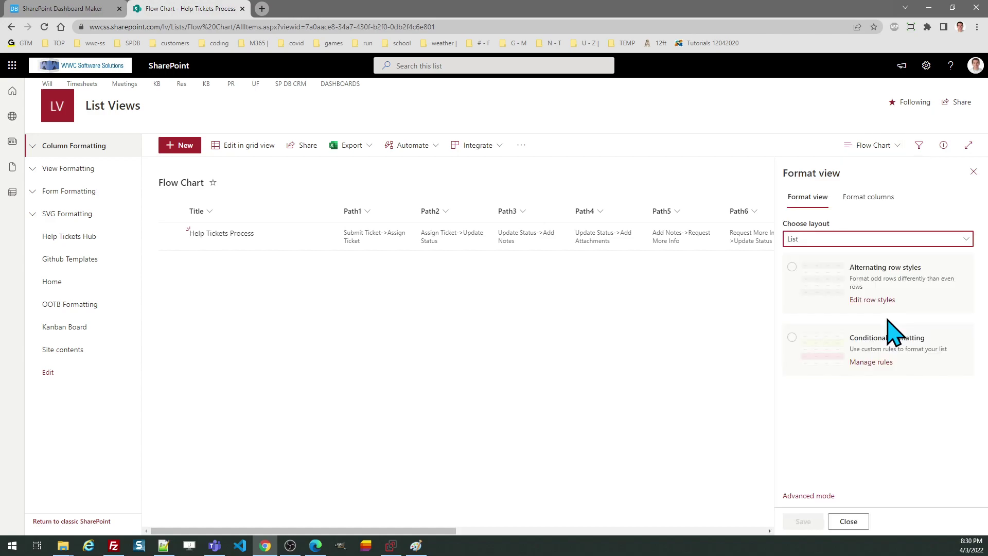
pyautogui.click(818, 496)
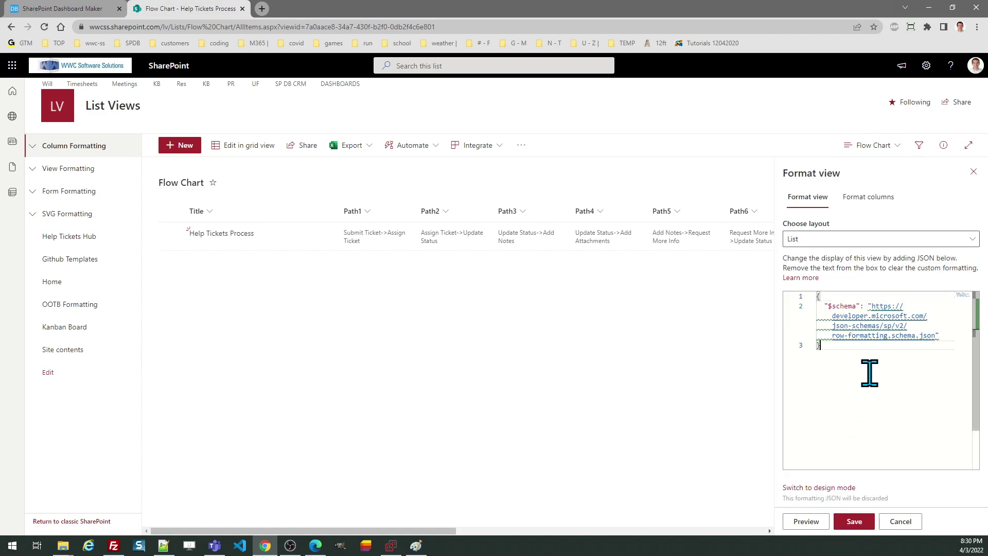
pyautogui.hotkey('ctrl', 'a')
pyautogui.hotkey('ctrl', 'v')
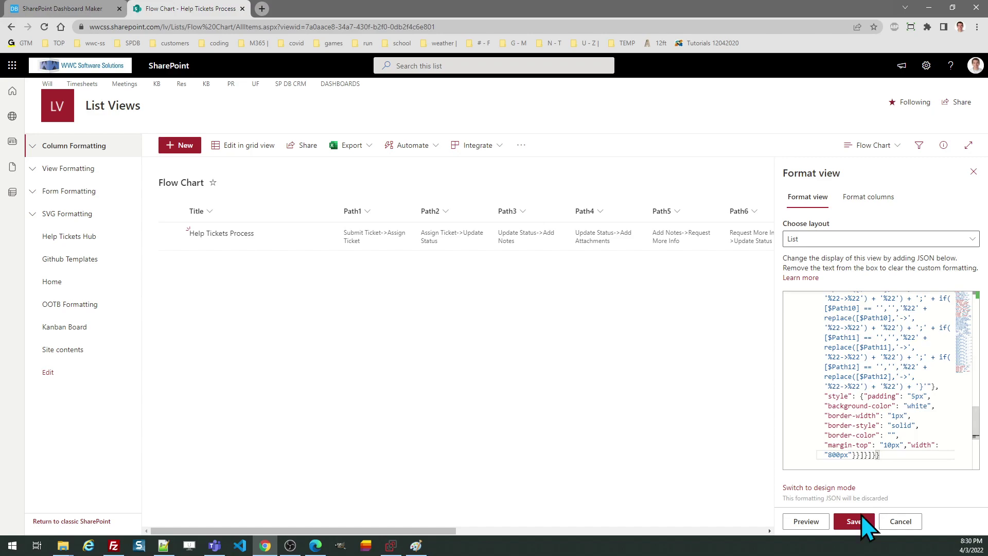
pyautogui.click(856, 521)
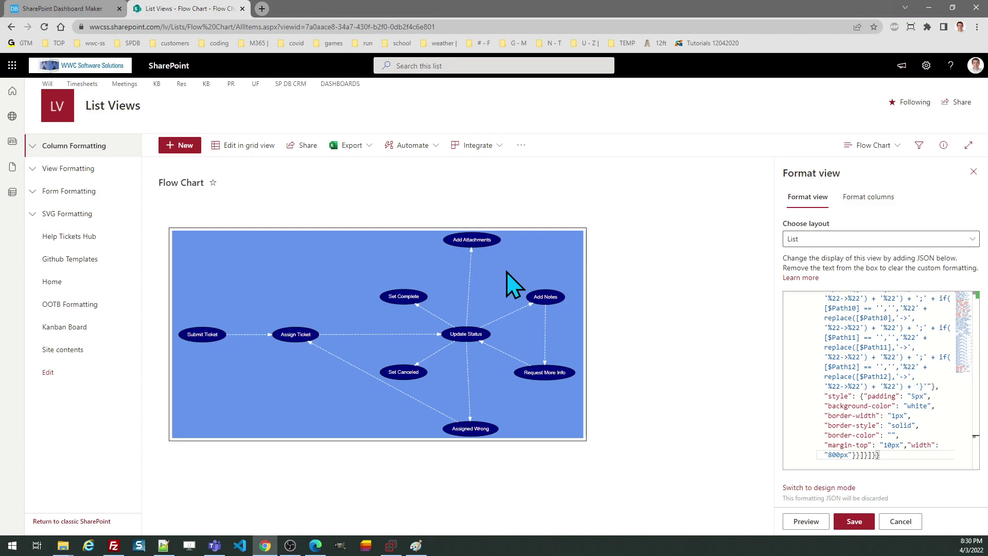
# - Close the Format view panel and go back to the dashboard maker page
pyautogui.click(973, 173)
pyautogui.click(70, 8)
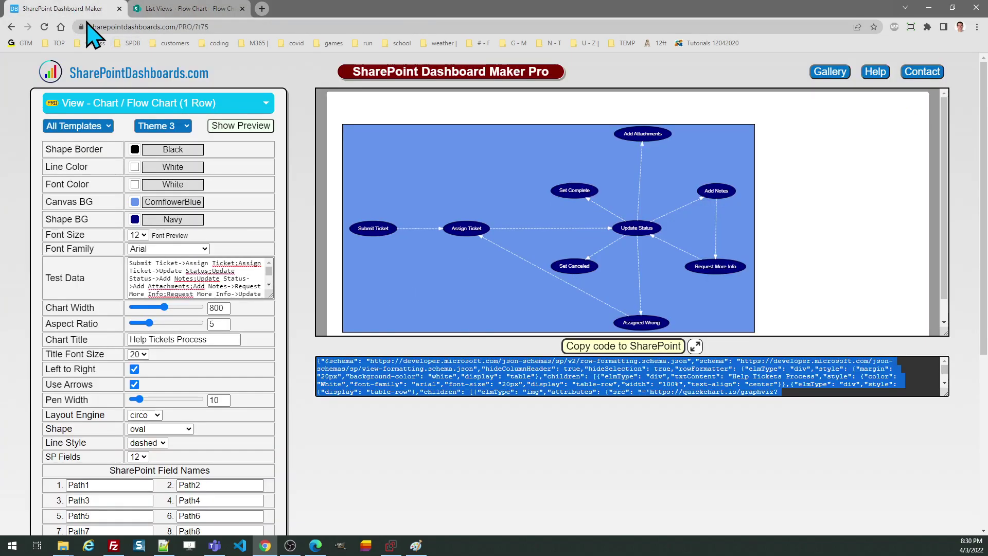
pyautogui.click(179, 265)
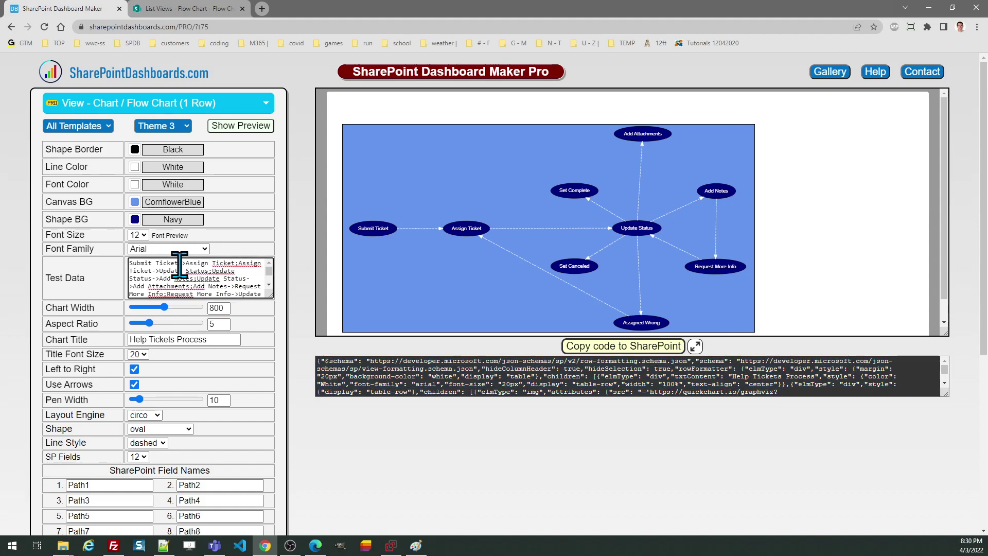